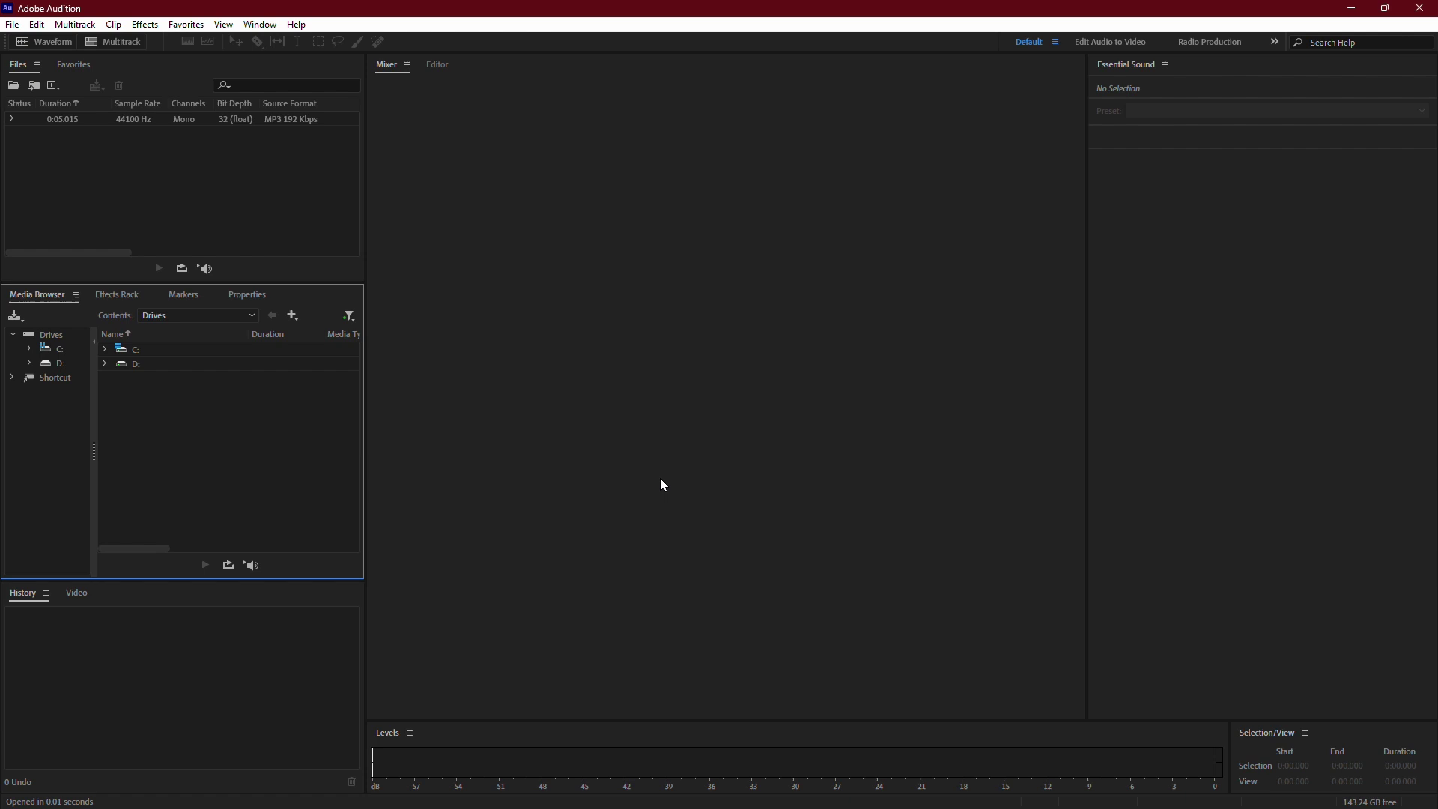
Select the imported five-second voice MP3 in the Files panel.
click(185, 120)
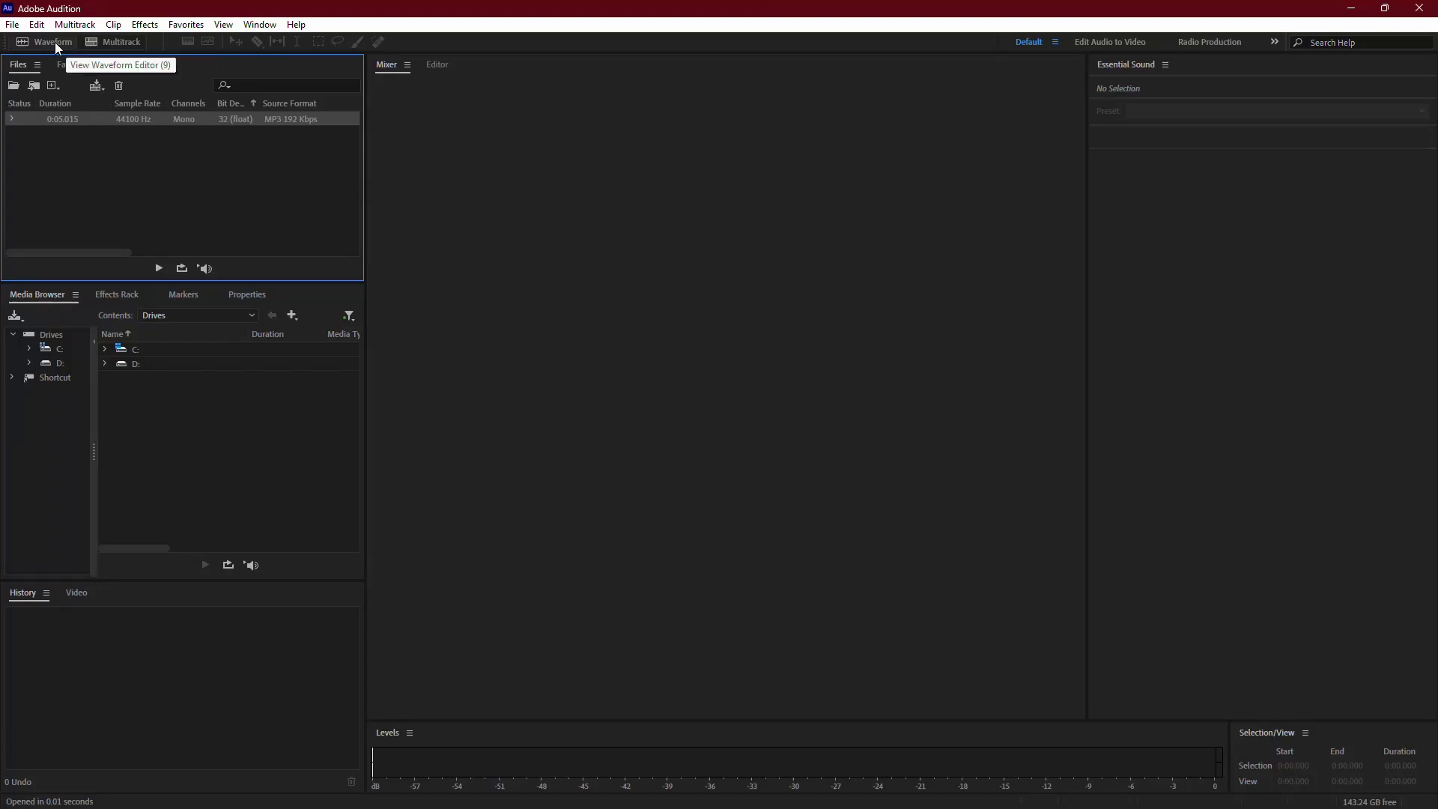
Create a multitrack session named 'Speed' (48 kHz stereo, six empty tracks).
click(109, 44)
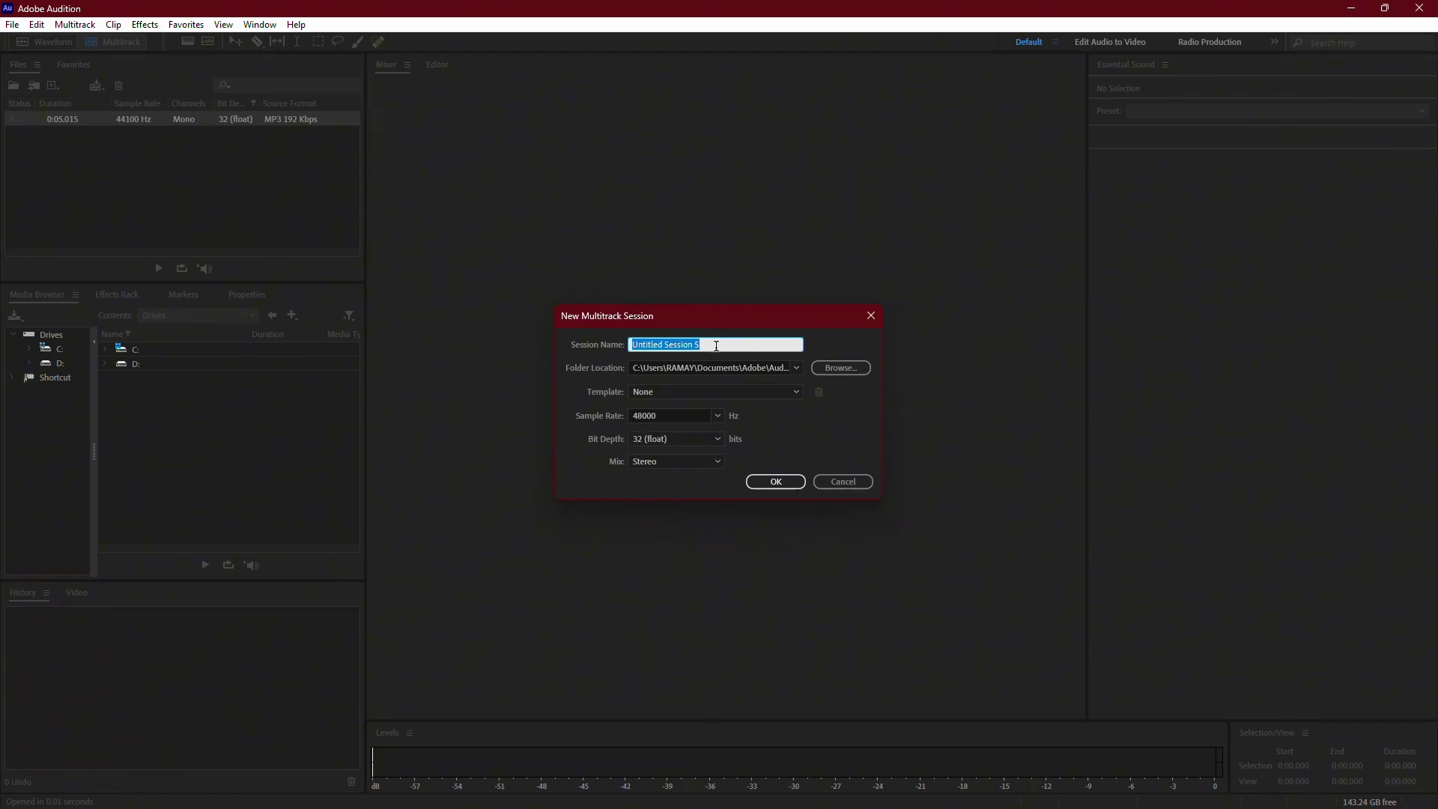
text(Speed)
click(847, 372)
click(688, 407)
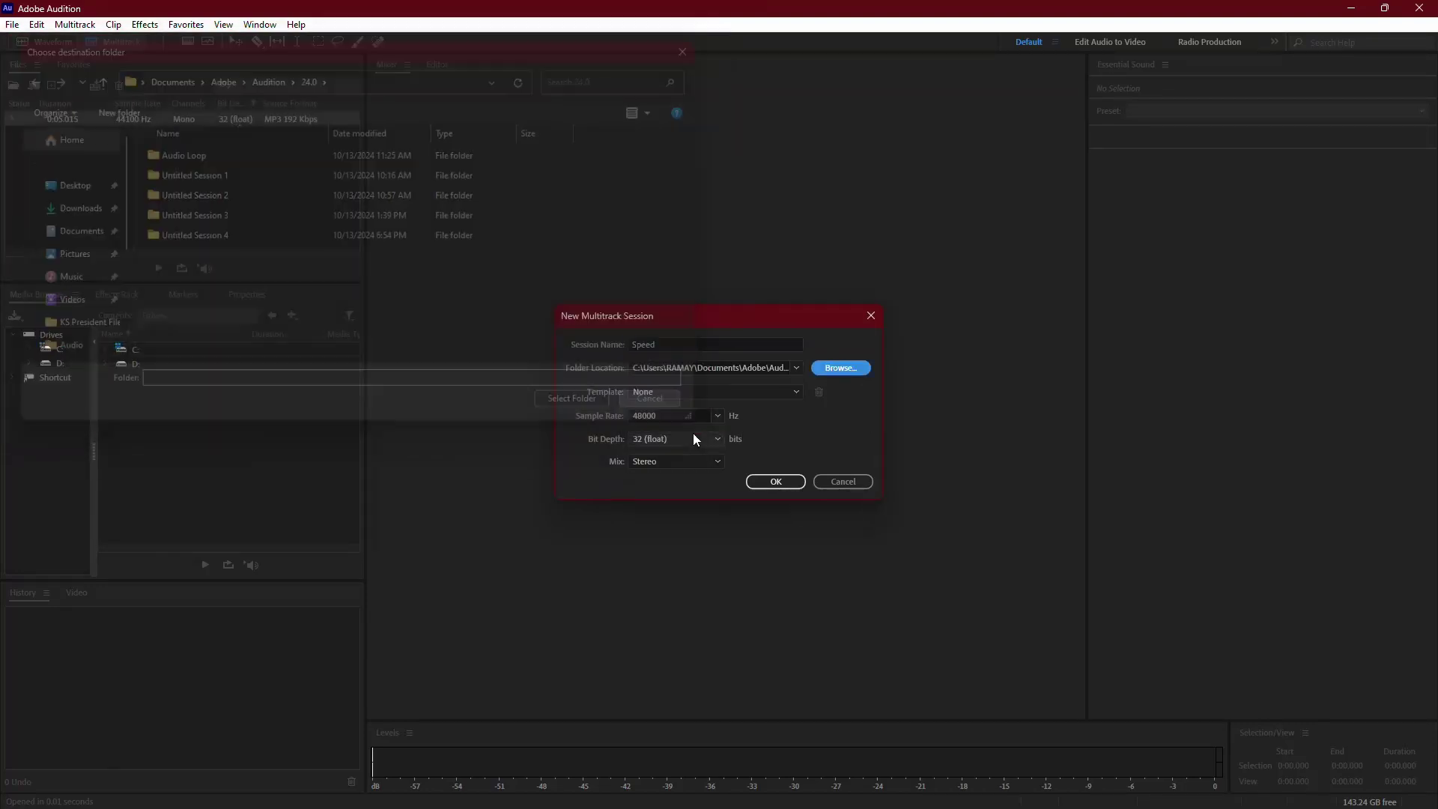
click(774, 482)
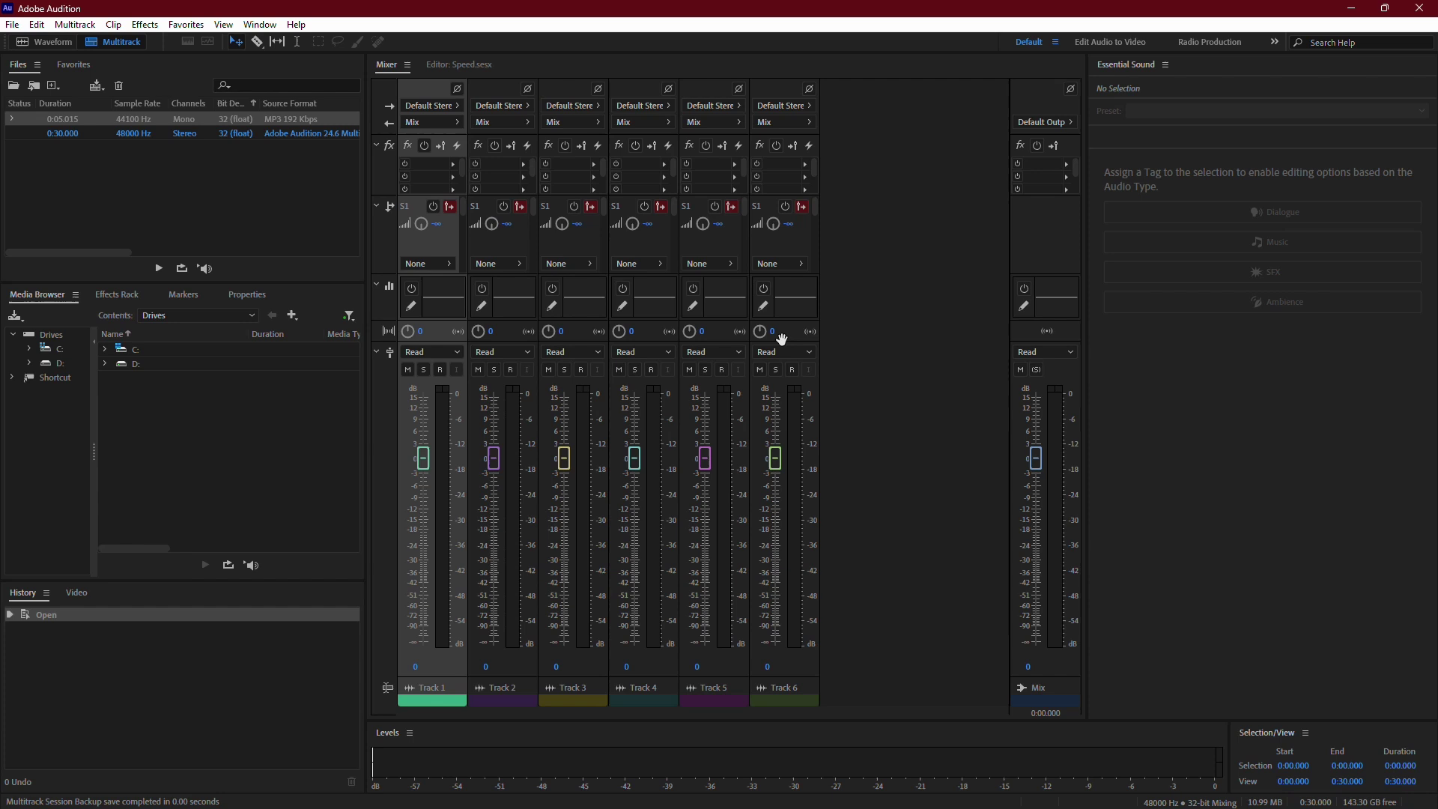
Drop the voice MP3 at the start of Track 1, accepting the 48 kHz conversion.
click(454, 65)
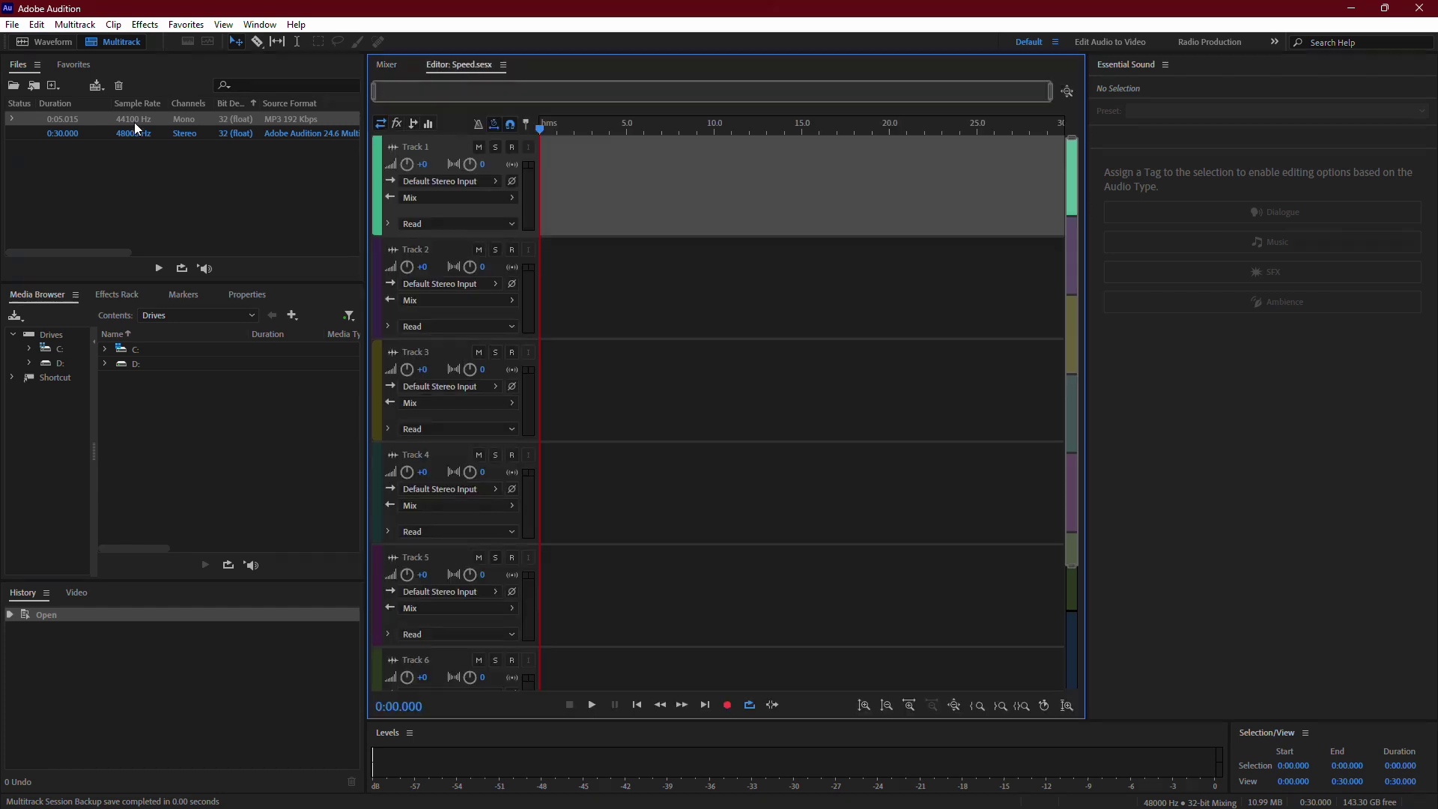
drag(133, 120, 545, 184)
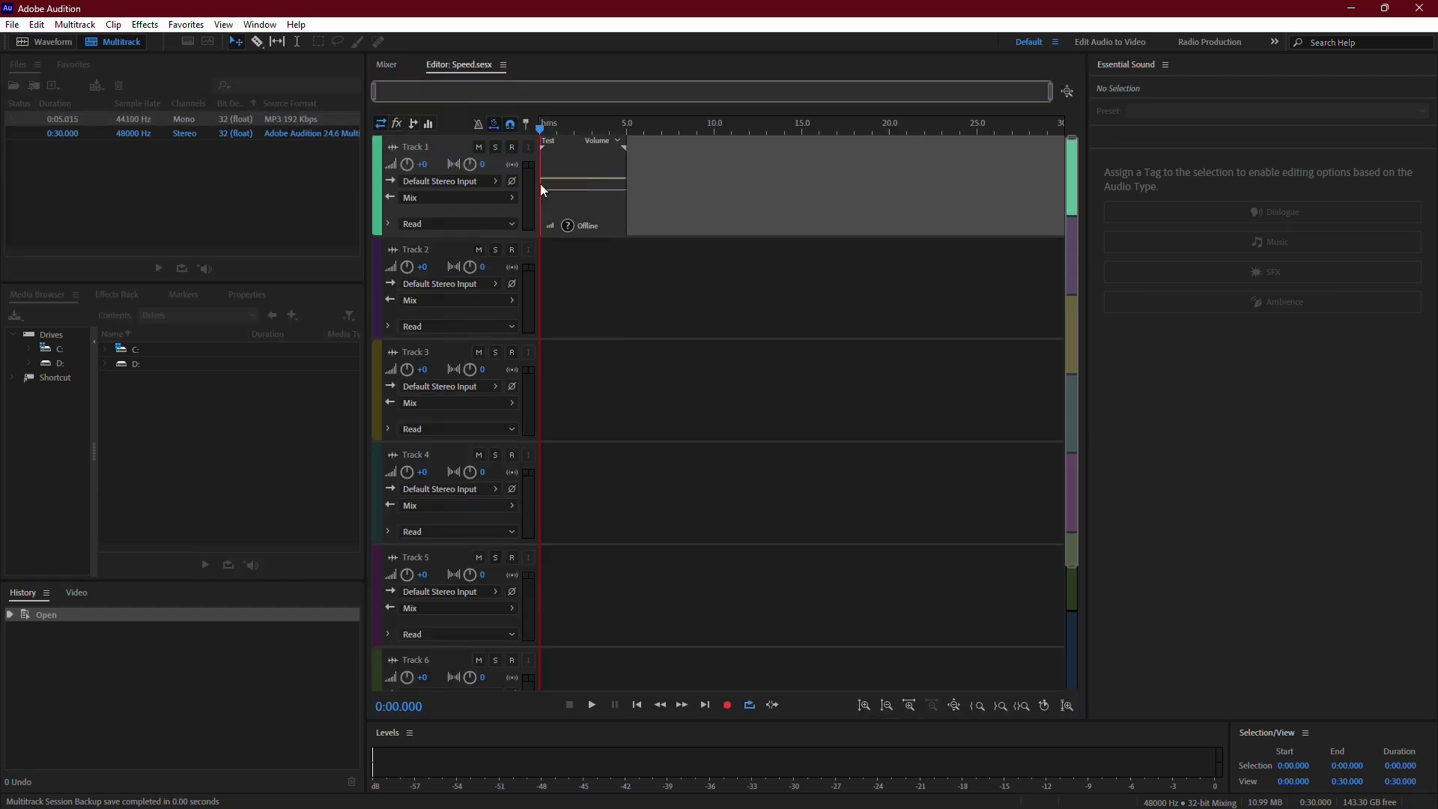
click(794, 447)
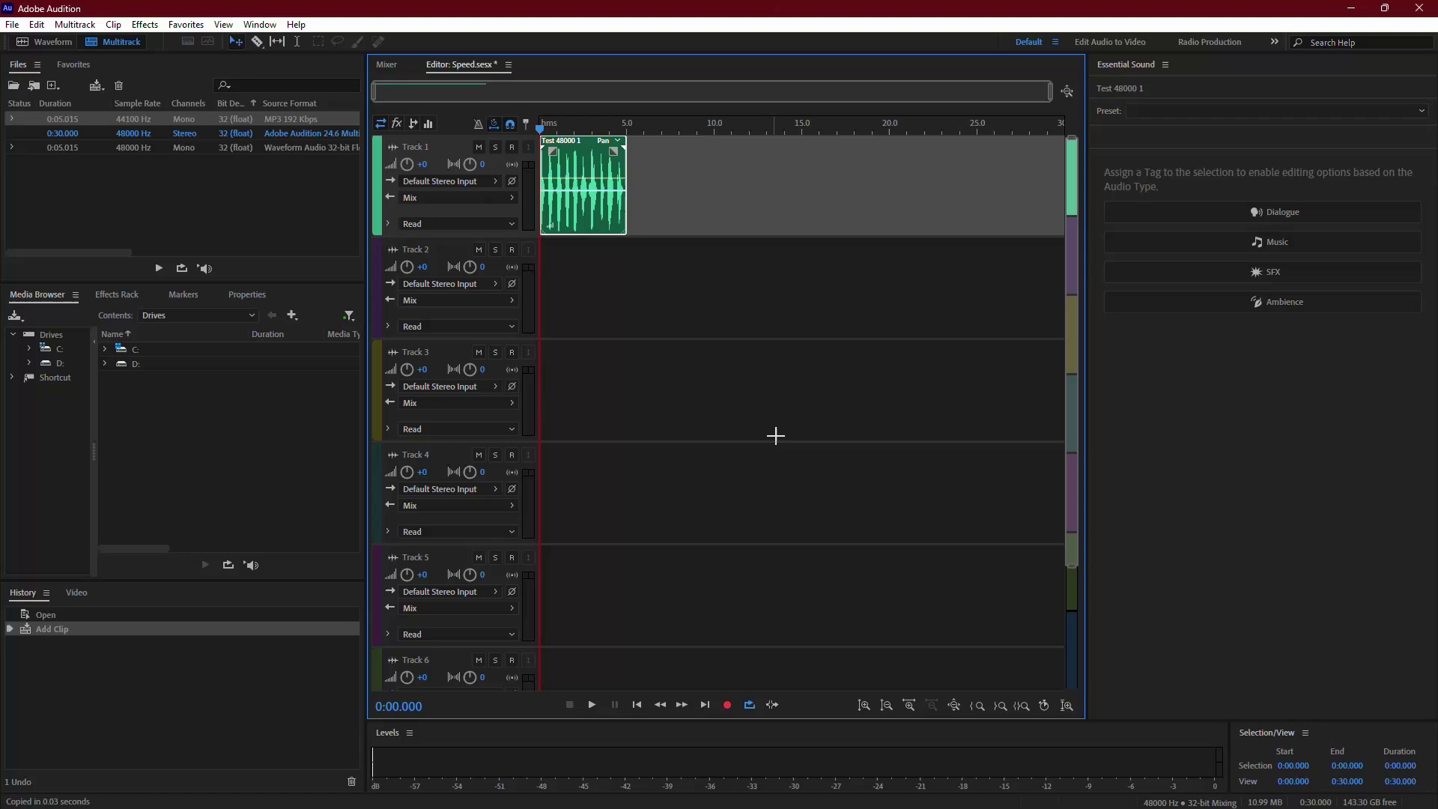
scroll(591, 203, up, 3)
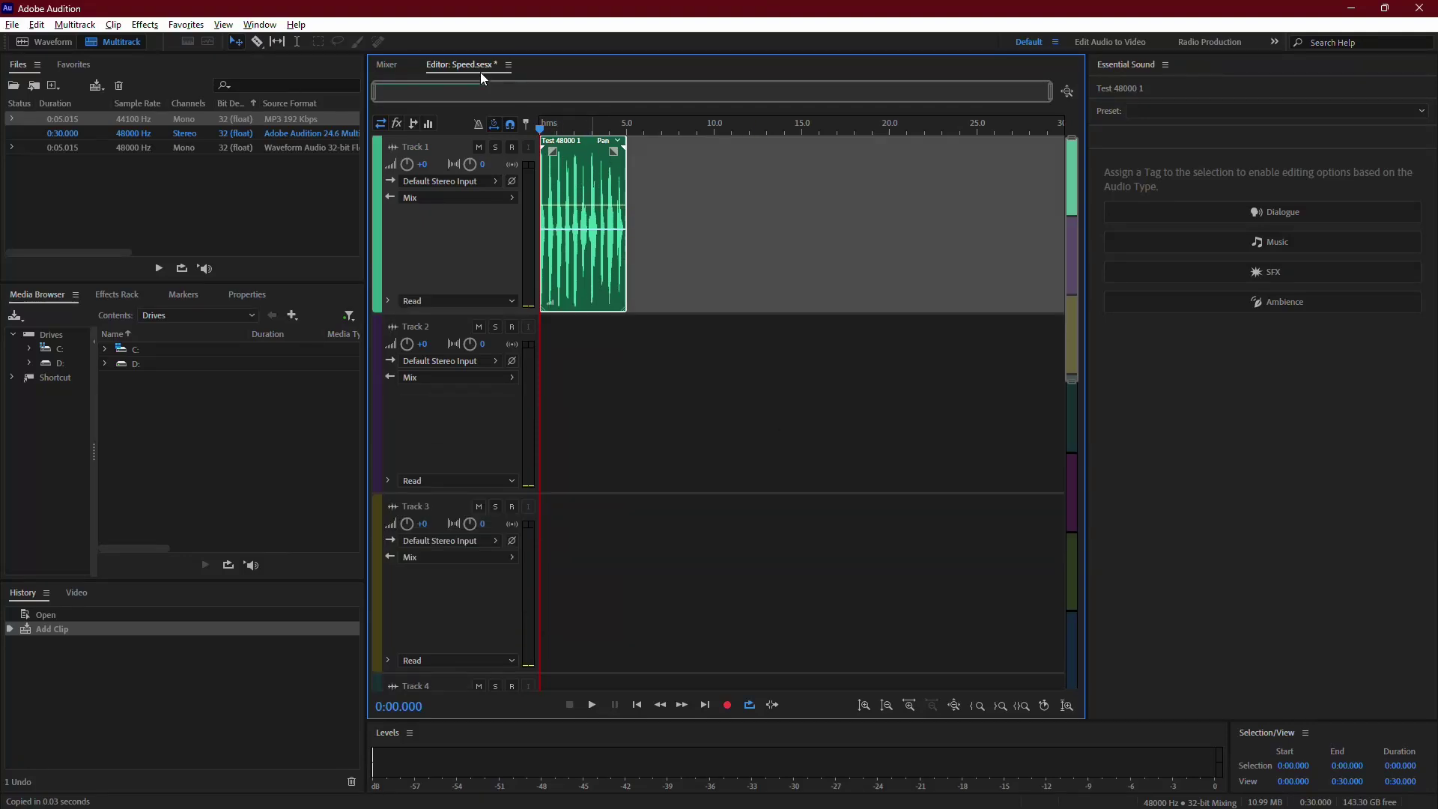
drag(1050, 94, 571, 92)
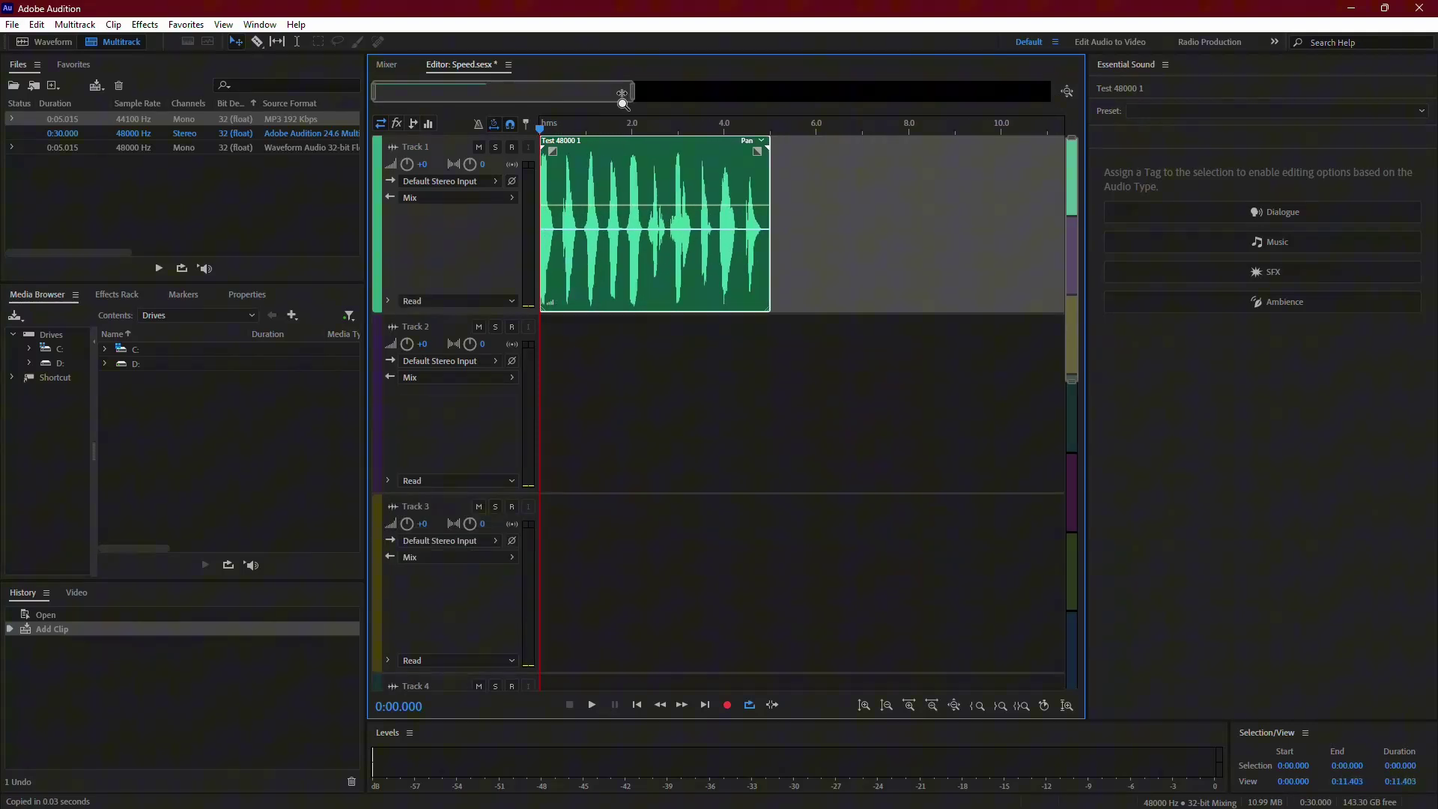
key(space)
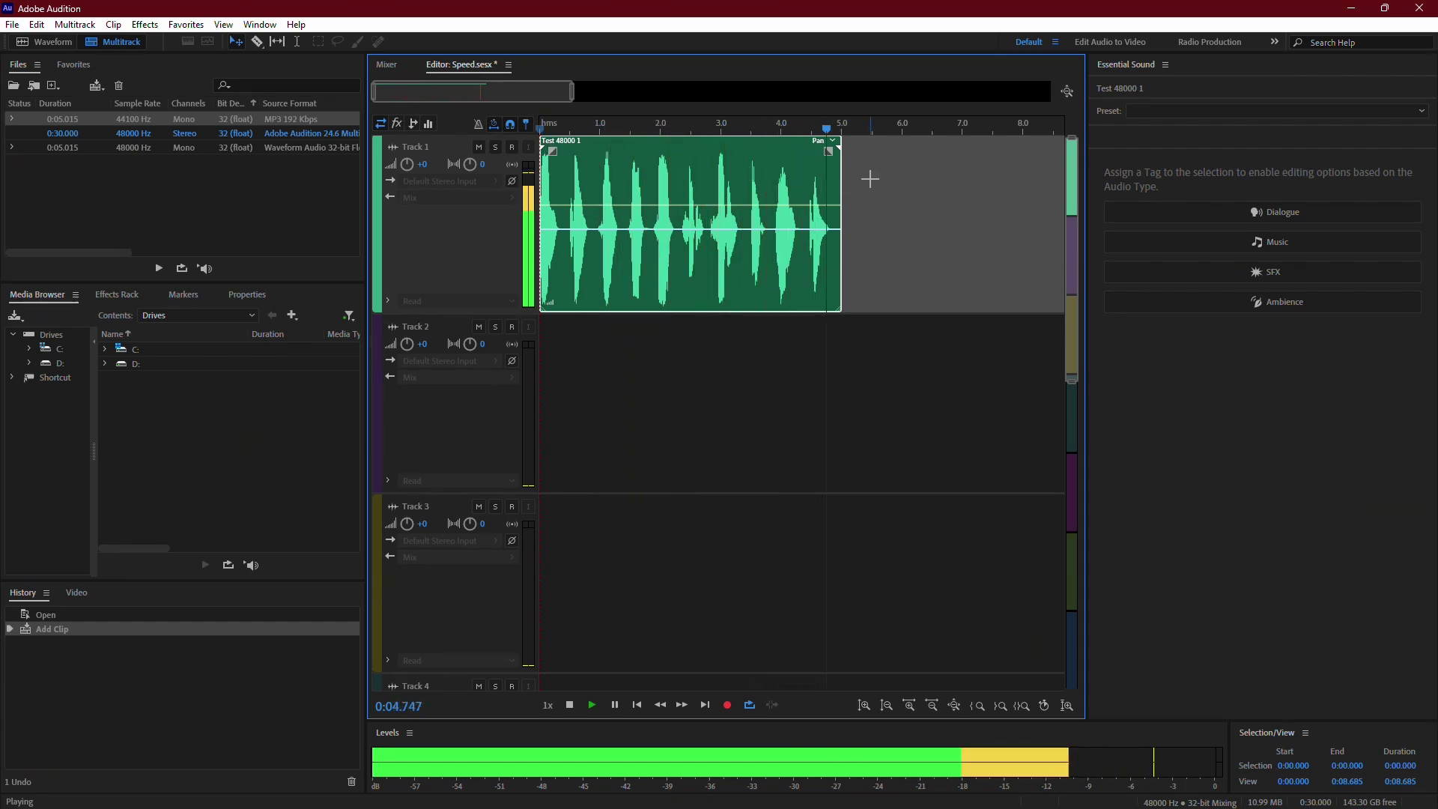
key(space)
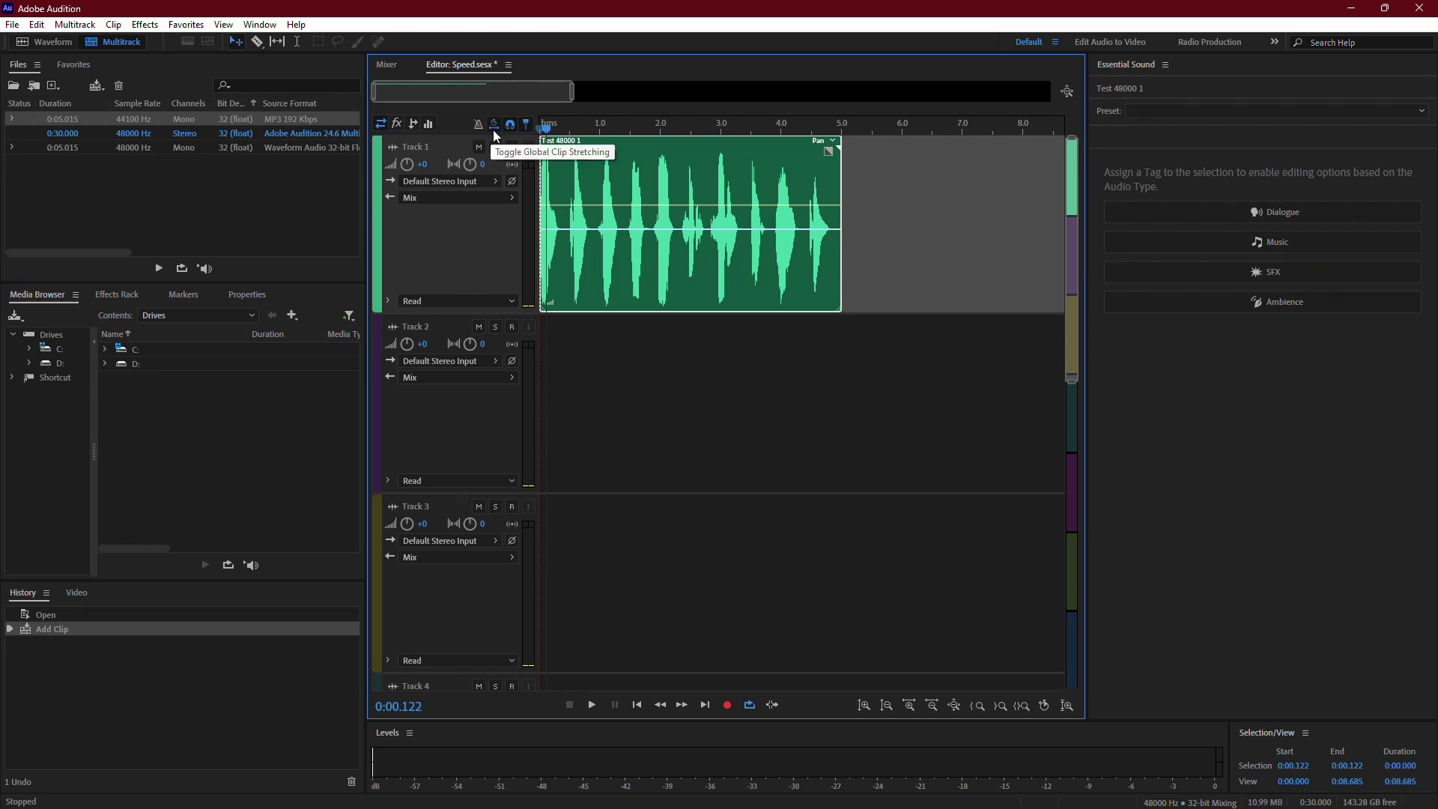
Turn on global clip stretching and stretch the Track 1 voice clip to 140%, about seven seconds.
click(494, 135)
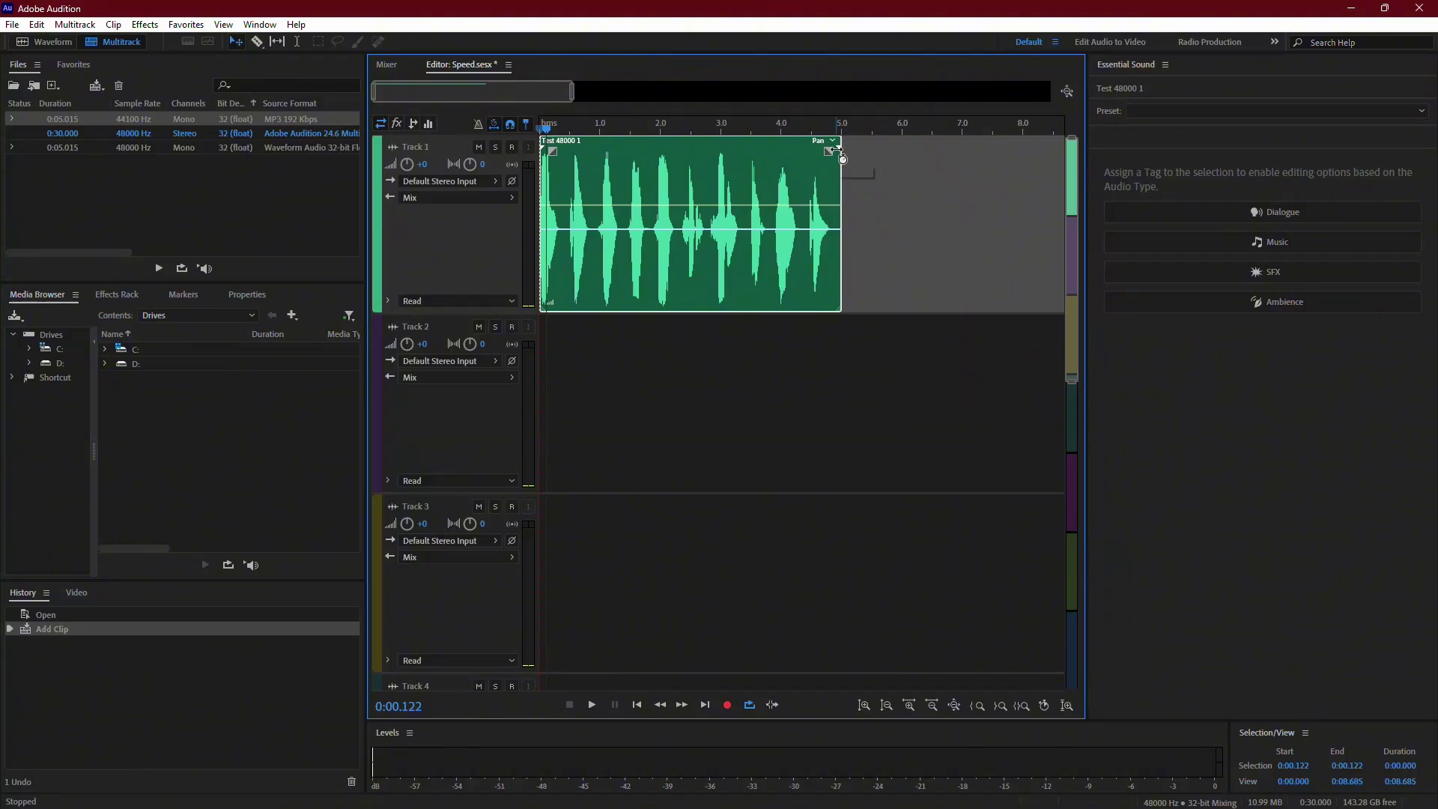
mouse_move(840, 155)
mouse_down()
mouse_move(1055, 220)
mouse_move(699, 220)
mouse_move(964, 205)
mouse_up()
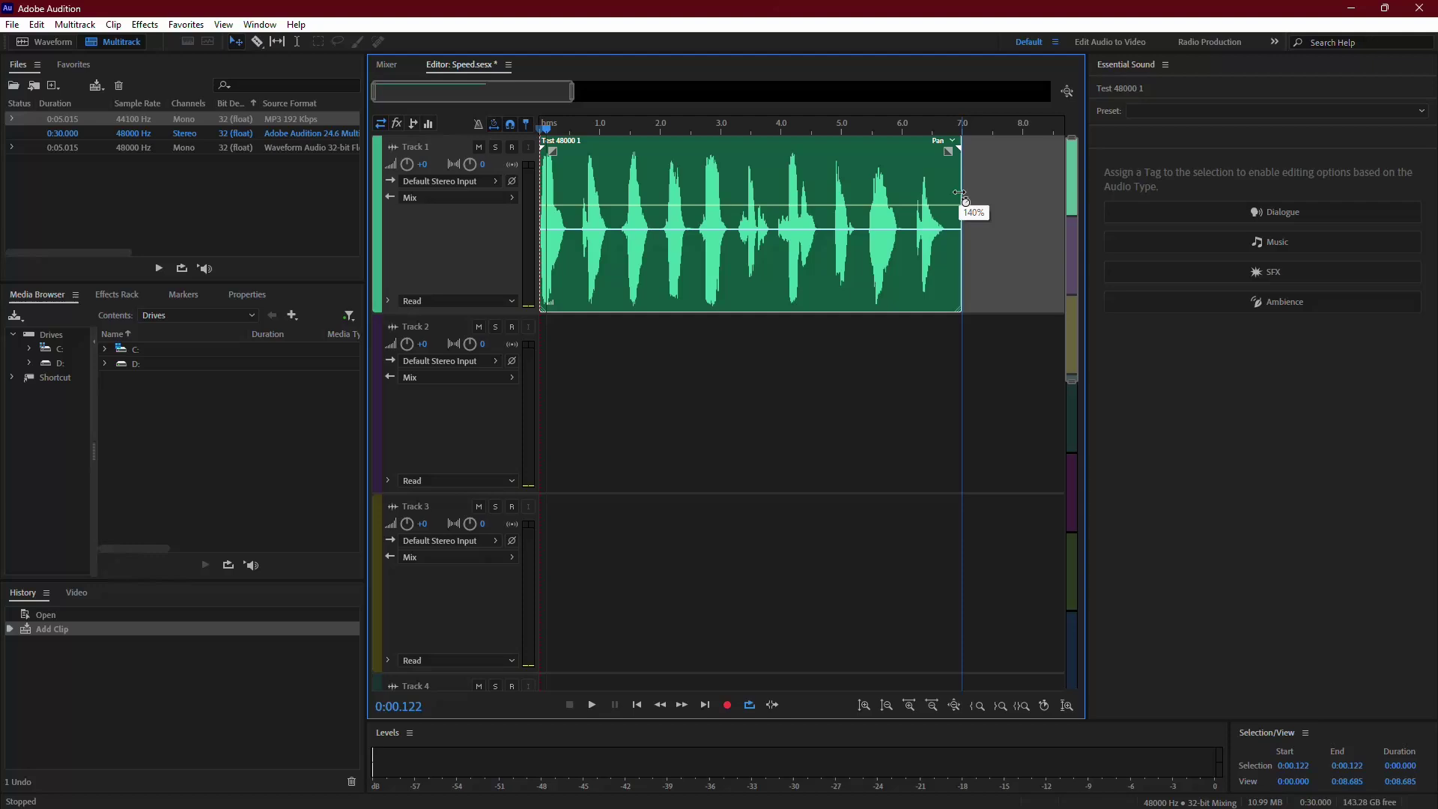
drag(965, 205, 964, 204)
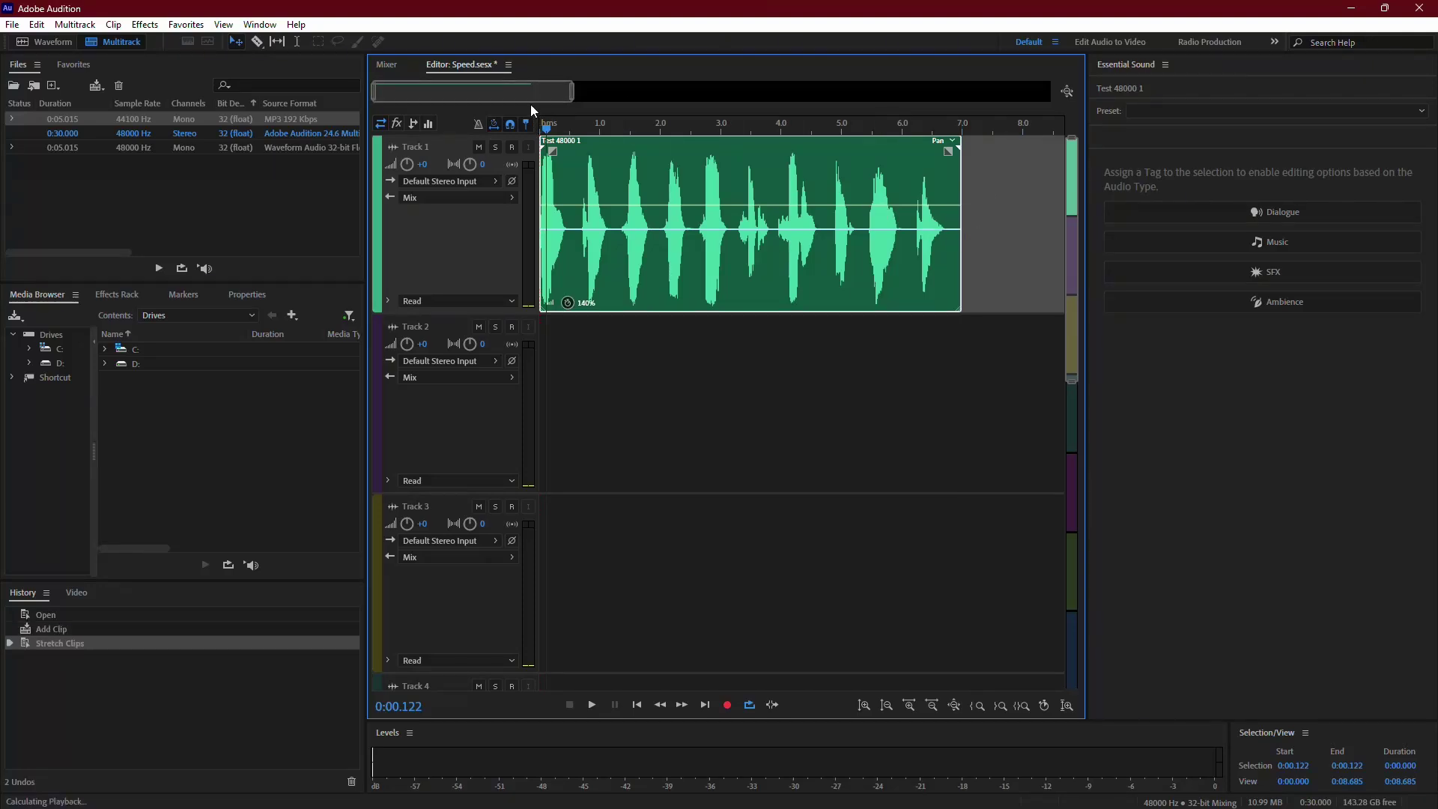
key(space)
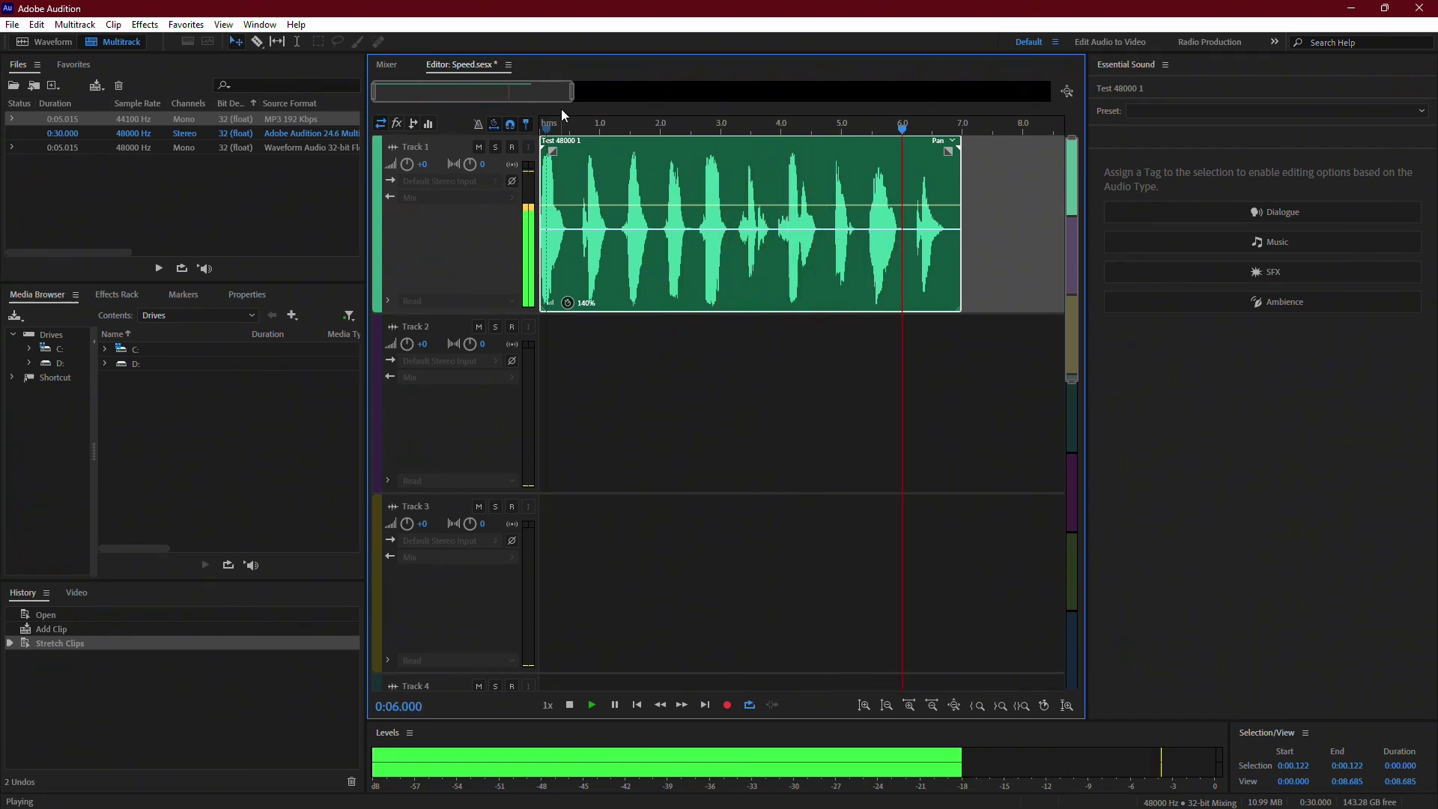
key(space)
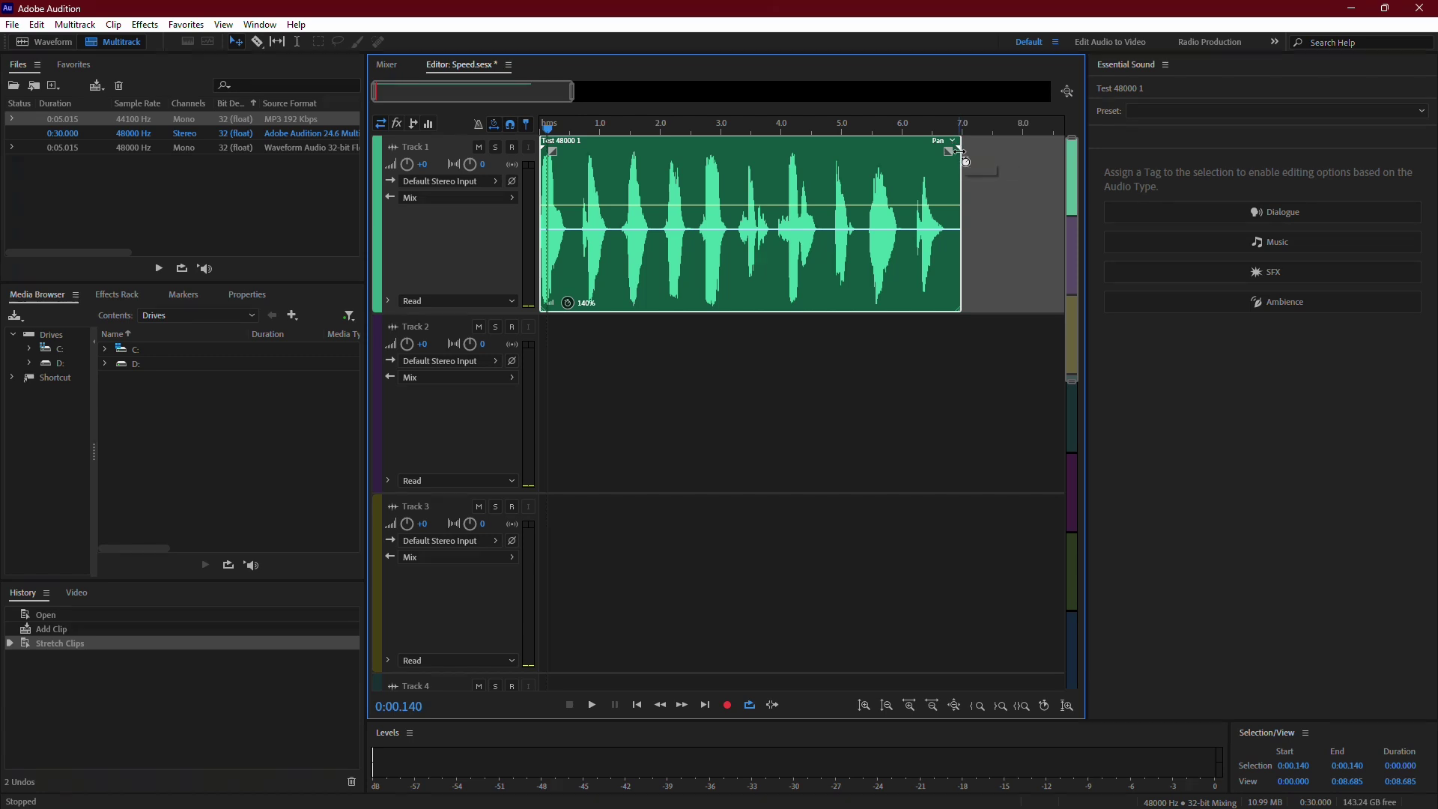
Compress the Track 1 voice clip to 80%, about four seconds, and play it back.
drag(965, 157, 778, 194)
key(space)
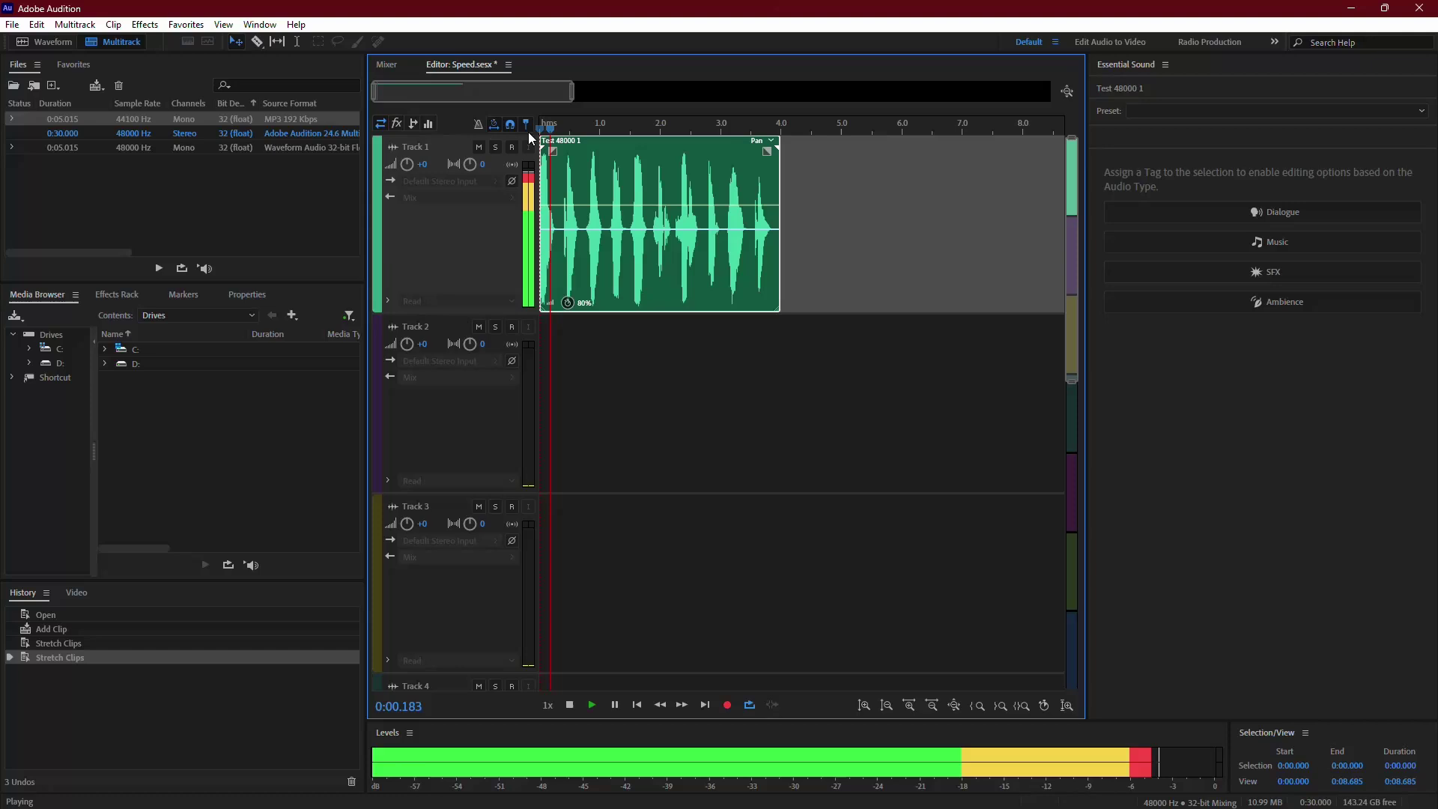